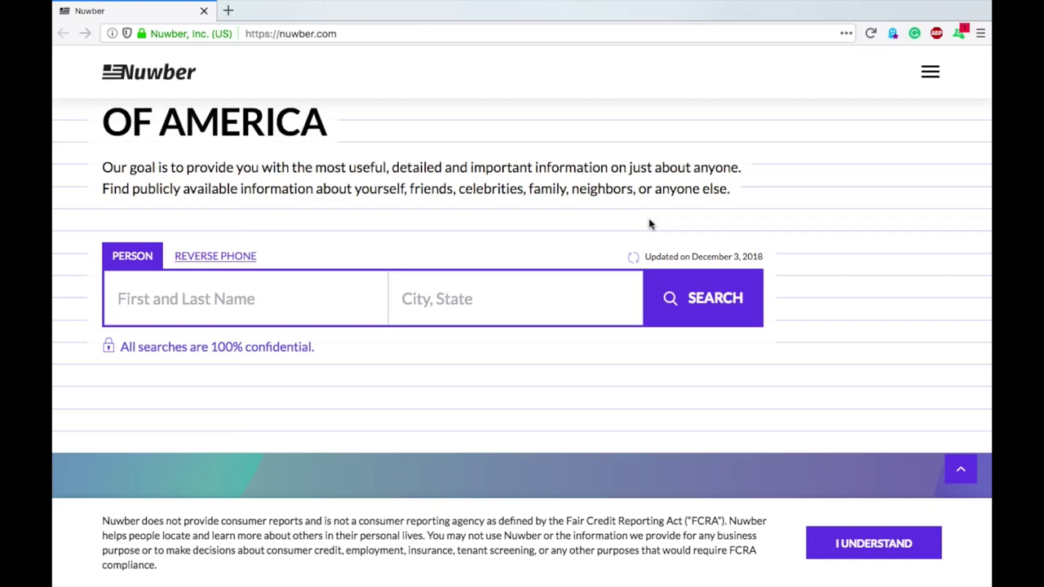
Open the footer's 'Remove from Directory' page in a new tab
{"action": "scroll", "coordinate": [499, 178], "scroll_direction": "down", "scroll_amount": 20}
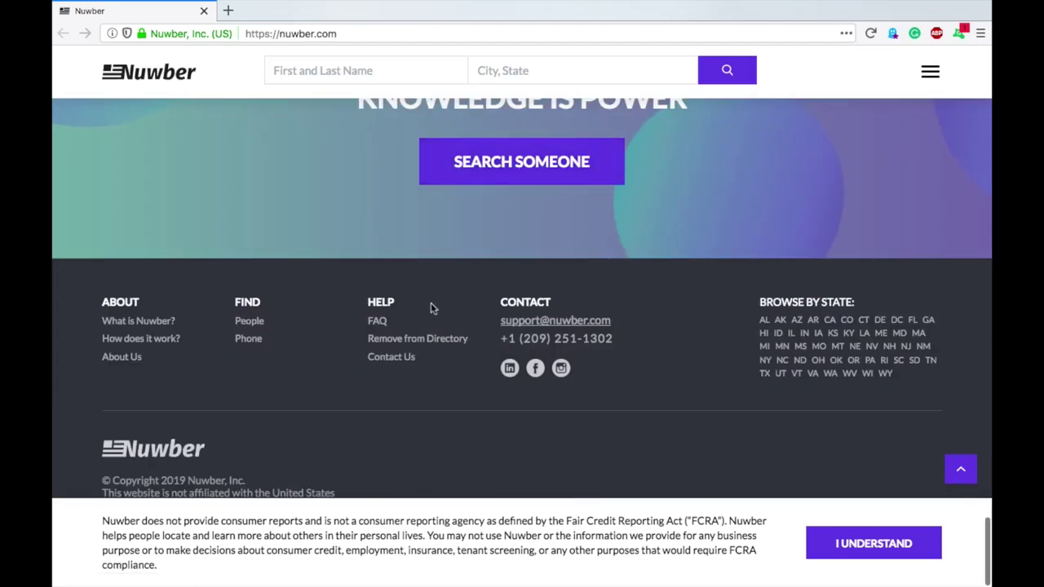
{"action": "right_click", "coordinate": [400, 345]}
{"action": "left_click", "coordinate": [414, 345]}
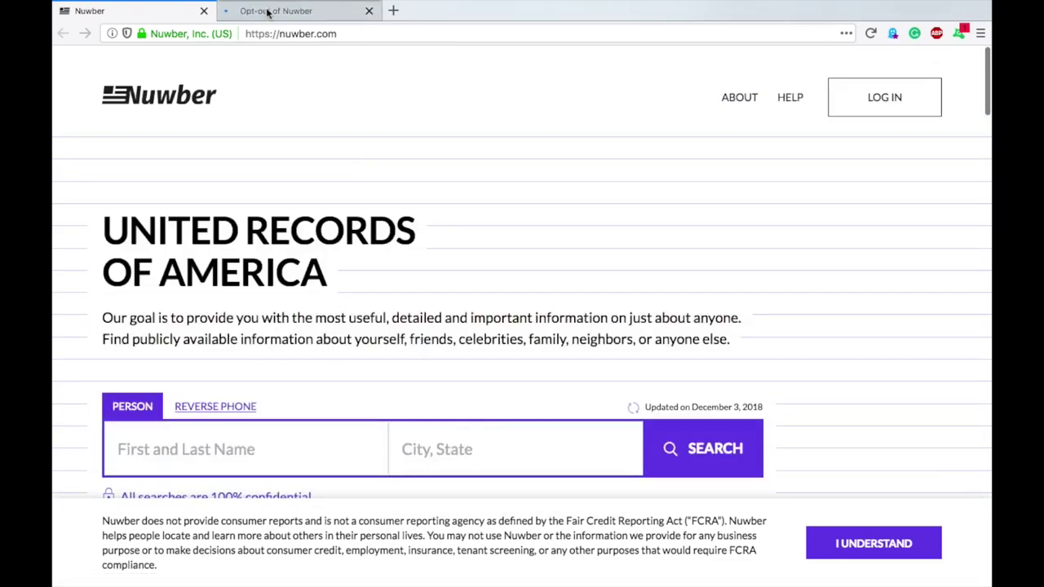
Check the opt-out page's profile URL field, then return to the Nuwber home page
{"action": "left_click", "coordinate": [298, 11]}
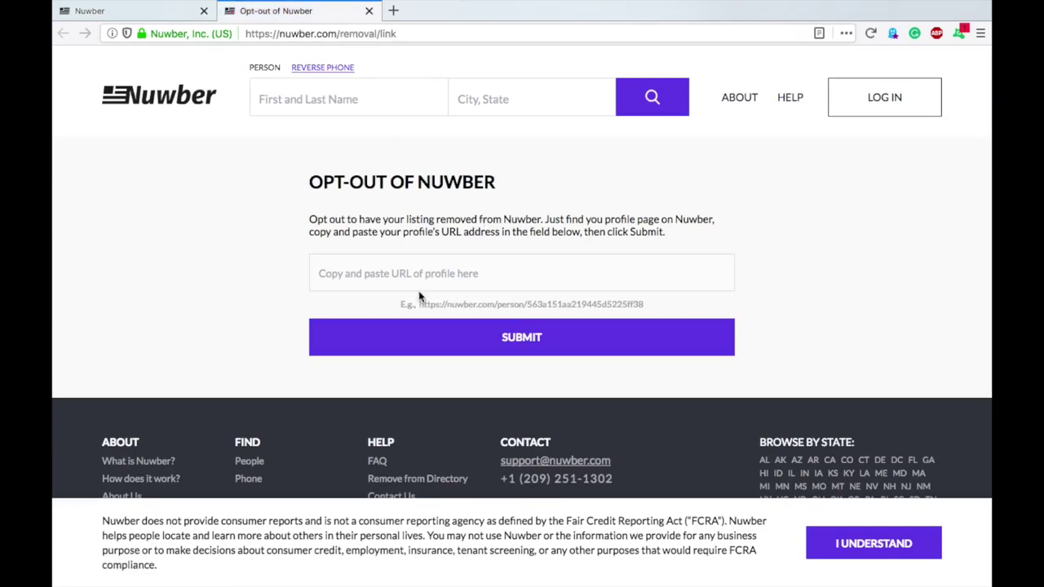
{"action": "left_click", "coordinate": [318, 274]}
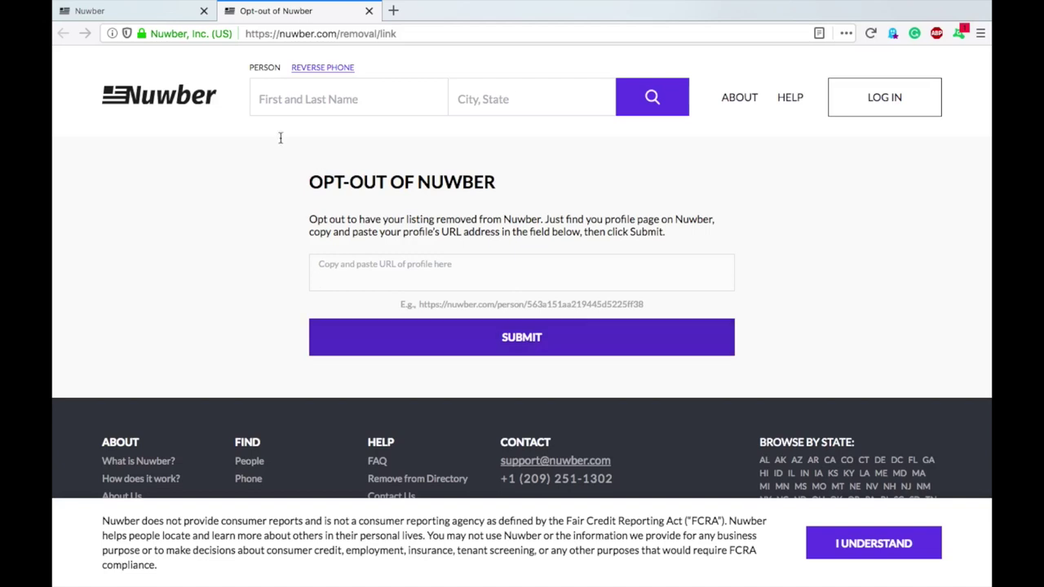
{"action": "left_click", "coordinate": [165, 12]}
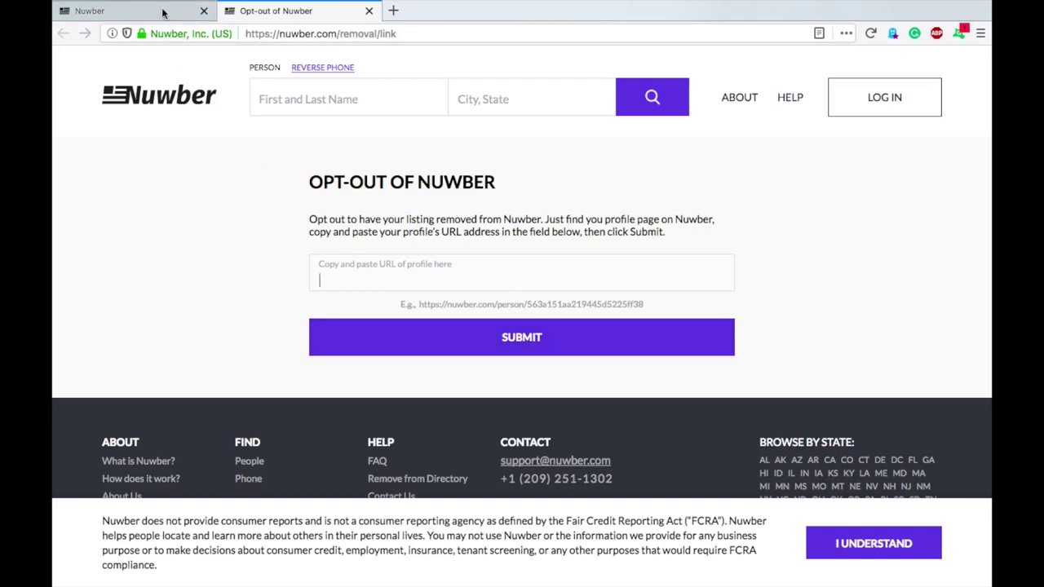
Search for the person's full name and scroll through the 34 nationwide results
{"action": "left_click", "coordinate": [185, 389]}
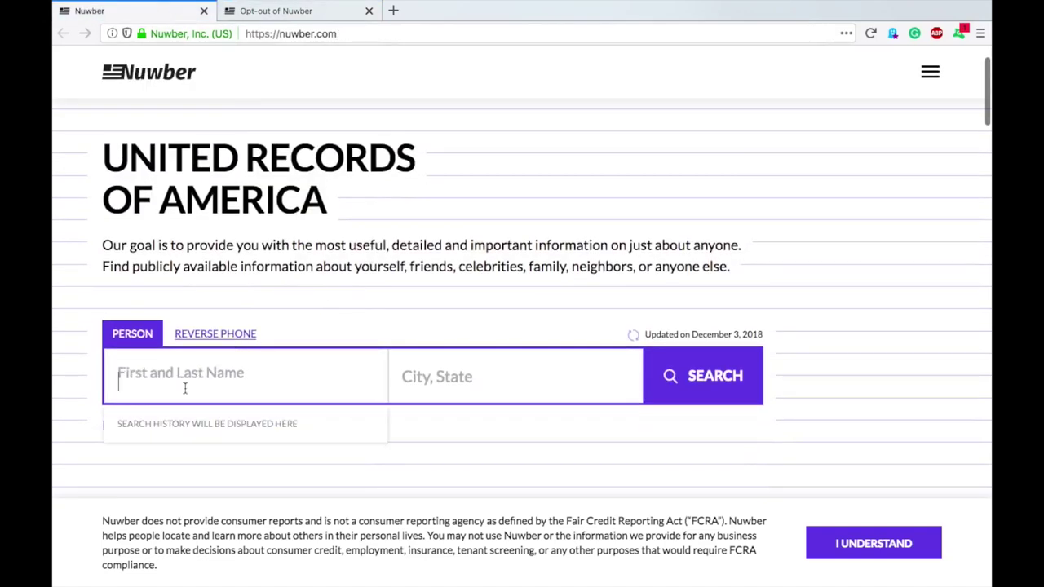
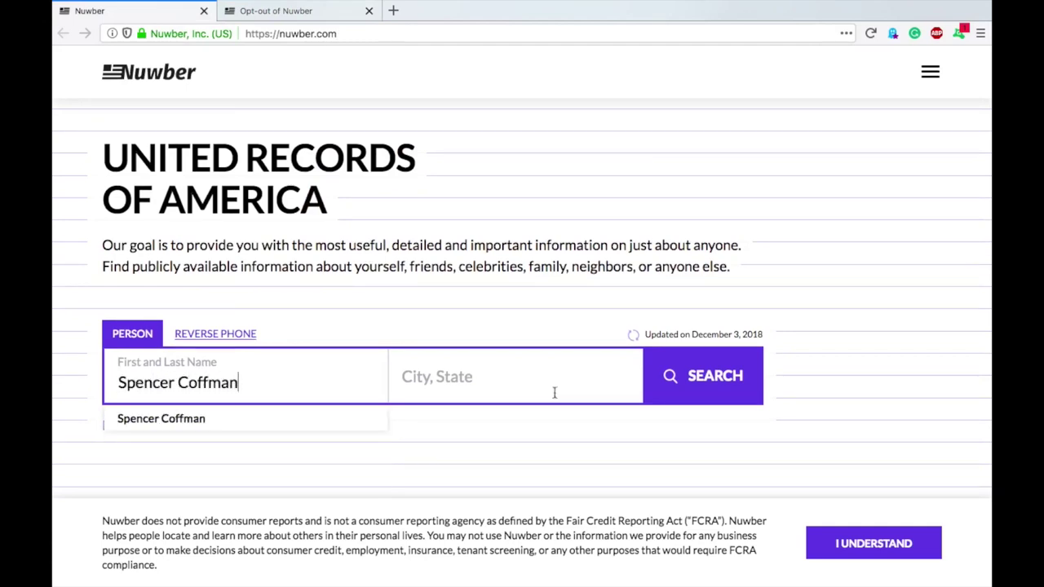
{"action": "left_click", "coordinate": [693, 376]}
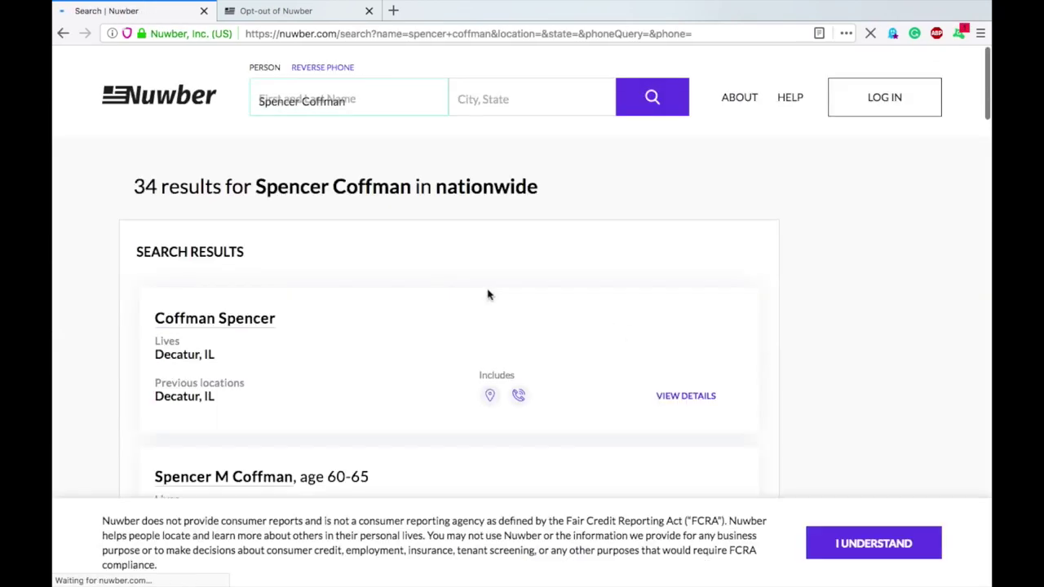
{"action": "scroll", "coordinate": [538, 268], "scroll_direction": "down", "scroll_amount": 10}
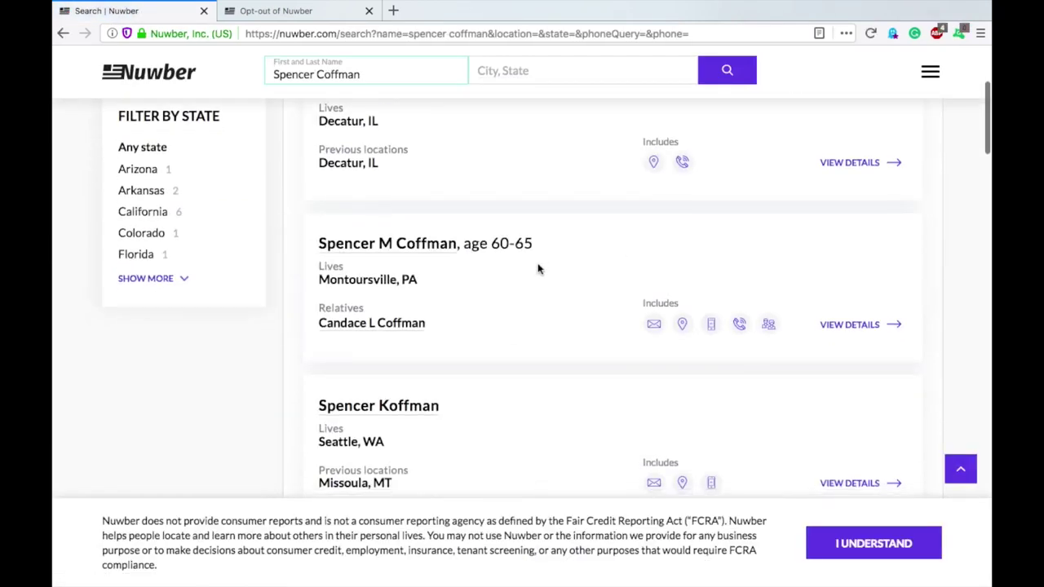
{"action": "scroll", "coordinate": [538, 268], "scroll_direction": "down", "scroll_amount": 12}
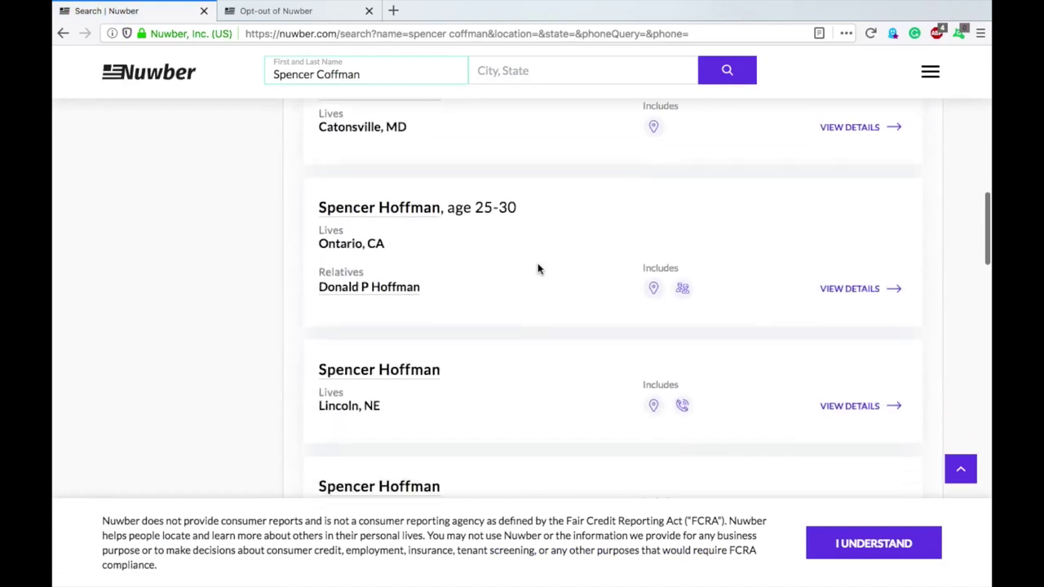
{"action": "scroll", "coordinate": [537, 269], "scroll_direction": "down", "scroll_amount": 12}
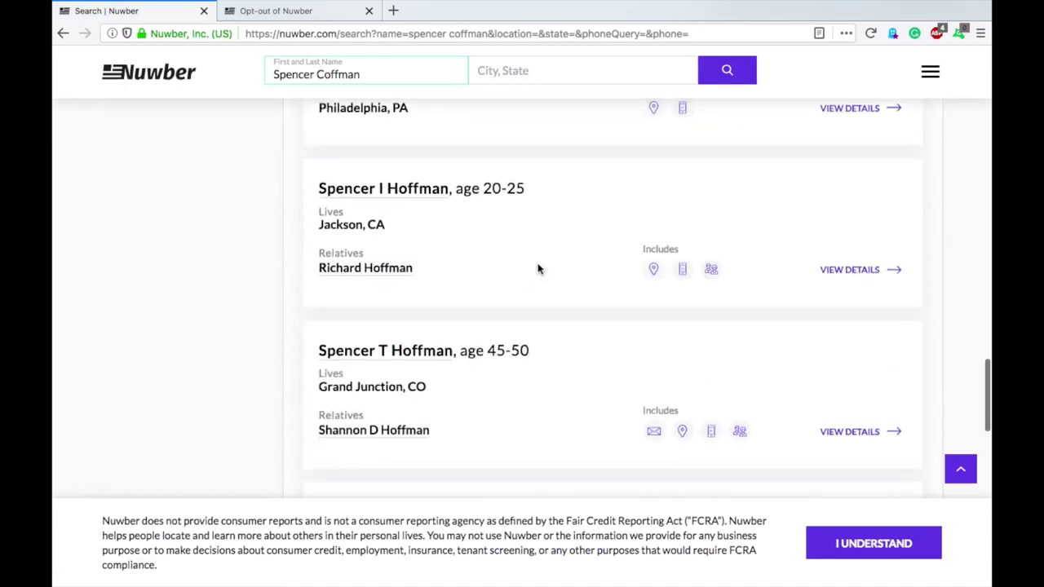
{"action": "scroll", "coordinate": [537, 268], "scroll_direction": "down", "scroll_amount": 5}
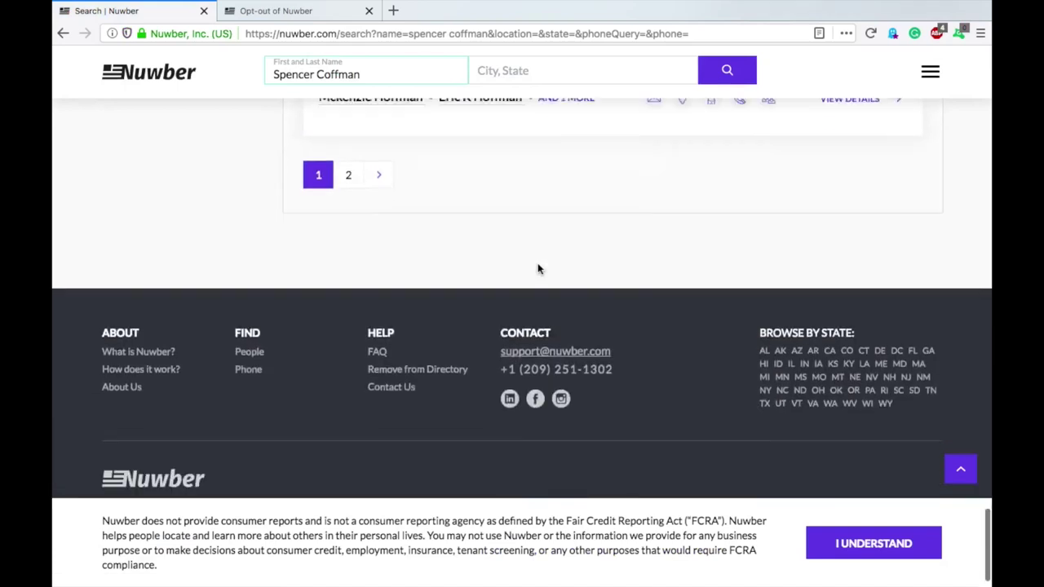
{"action": "scroll", "coordinate": [537, 268], "scroll_direction": "up", "scroll_amount": 20}
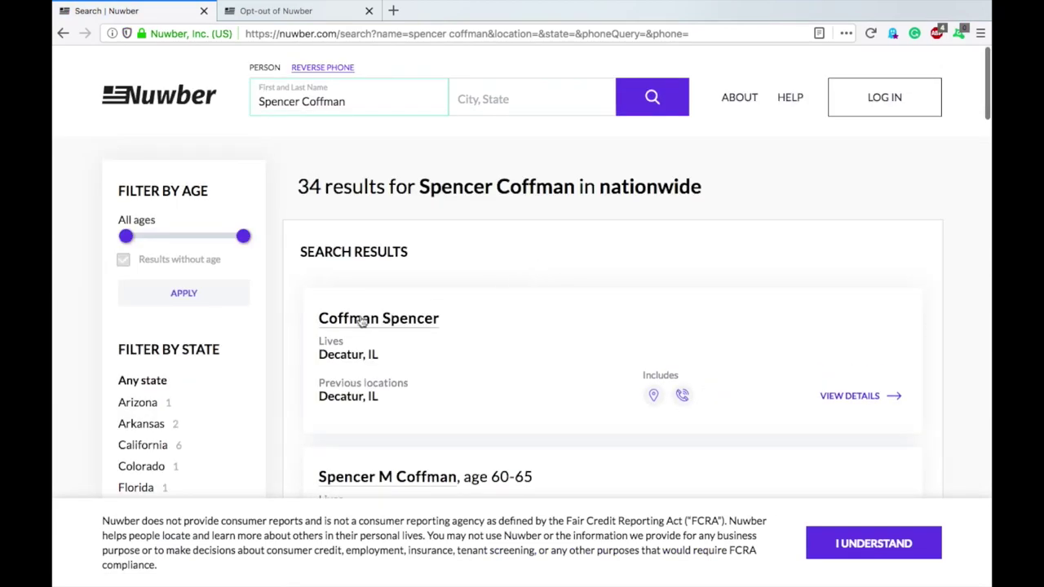
Open the first result's profile in Decatur, IL, and bring up its opt-out link's context menu
{"action": "left_click", "coordinate": [349, 321]}
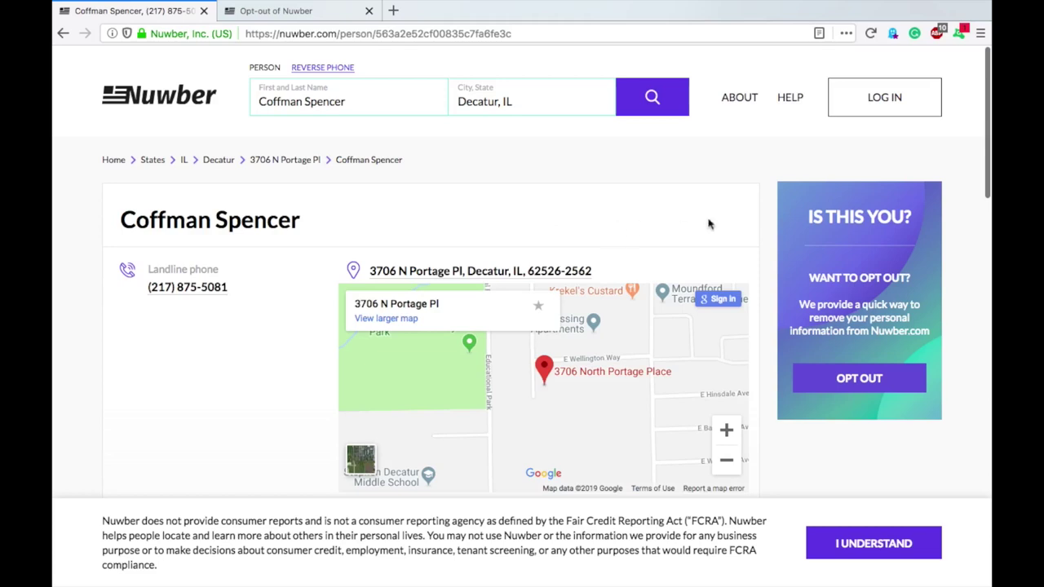
{"action": "scroll", "coordinate": [758, 228], "scroll_direction": "down", "scroll_amount": 1}
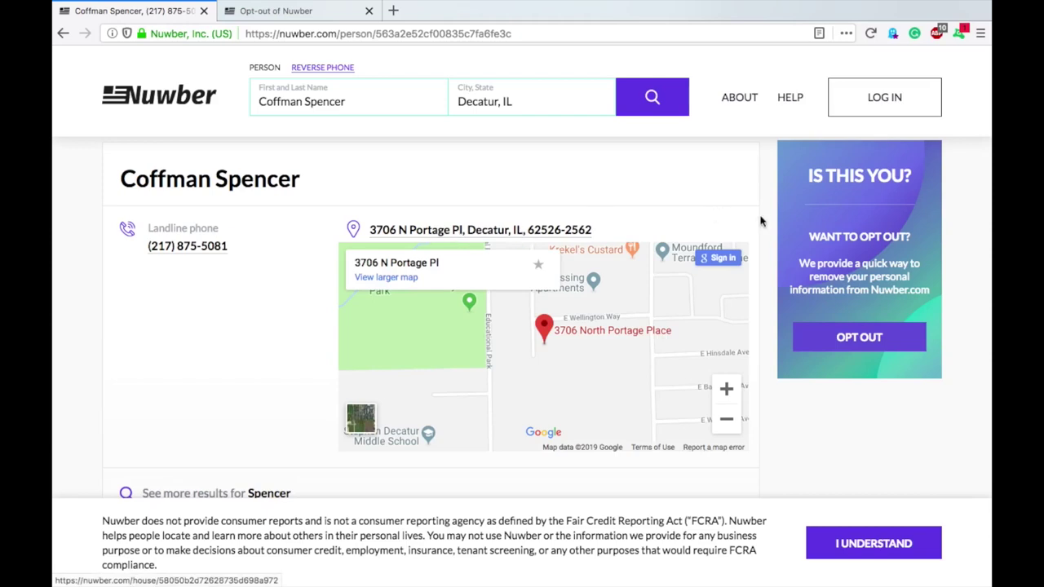
{"action": "scroll", "coordinate": [774, 226], "scroll_direction": "down", "scroll_amount": 2}
{"action": "scroll", "coordinate": [774, 227], "scroll_direction": "up", "scroll_amount": 2}
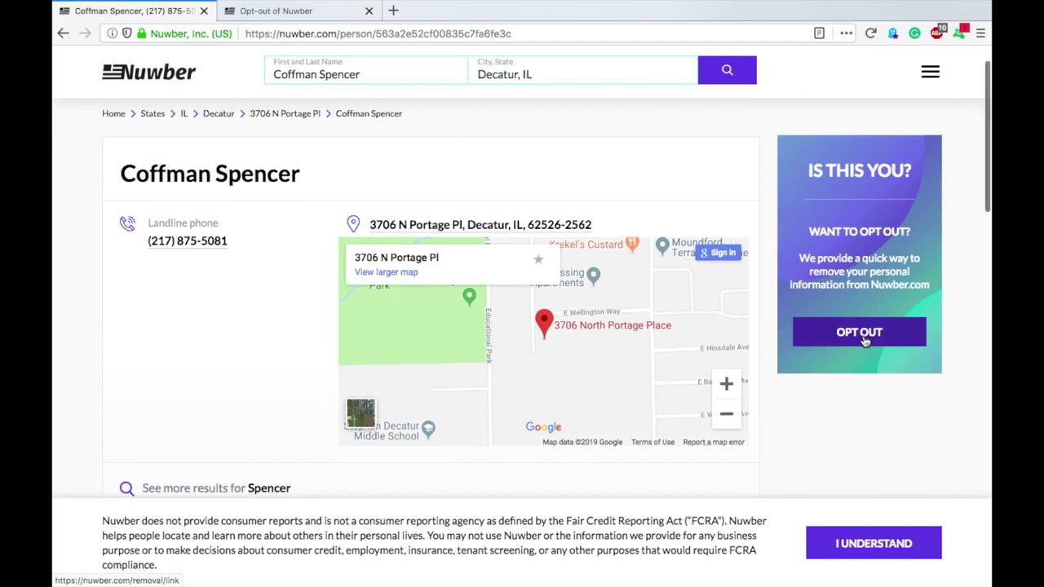
{"action": "right_click", "coordinate": [864, 341]}
Open the opt-out link in a new tab and select its profile URL field
{"action": "left_click", "coordinate": [840, 341]}
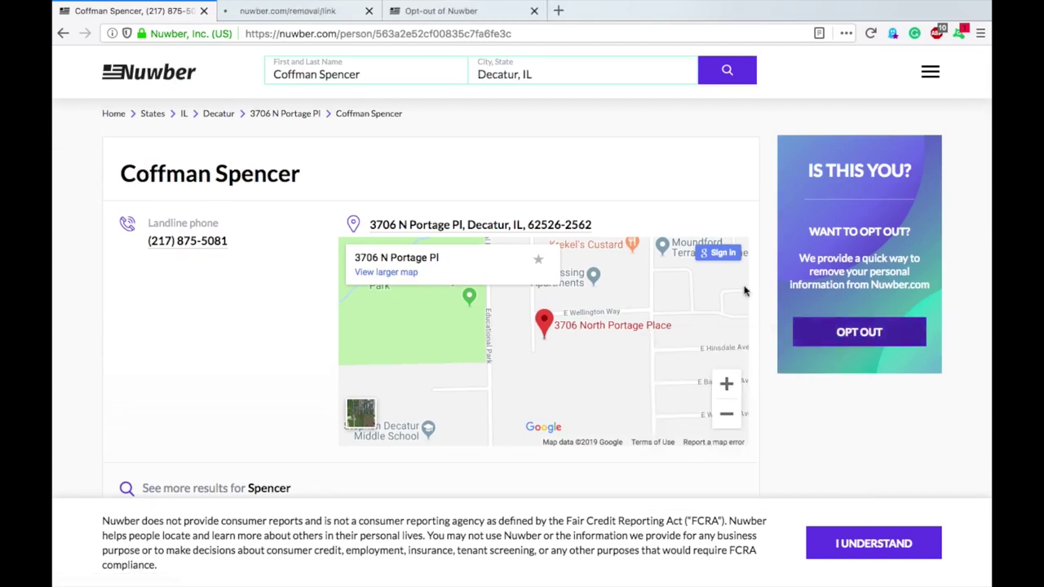
{"action": "left_click", "coordinate": [275, 11]}
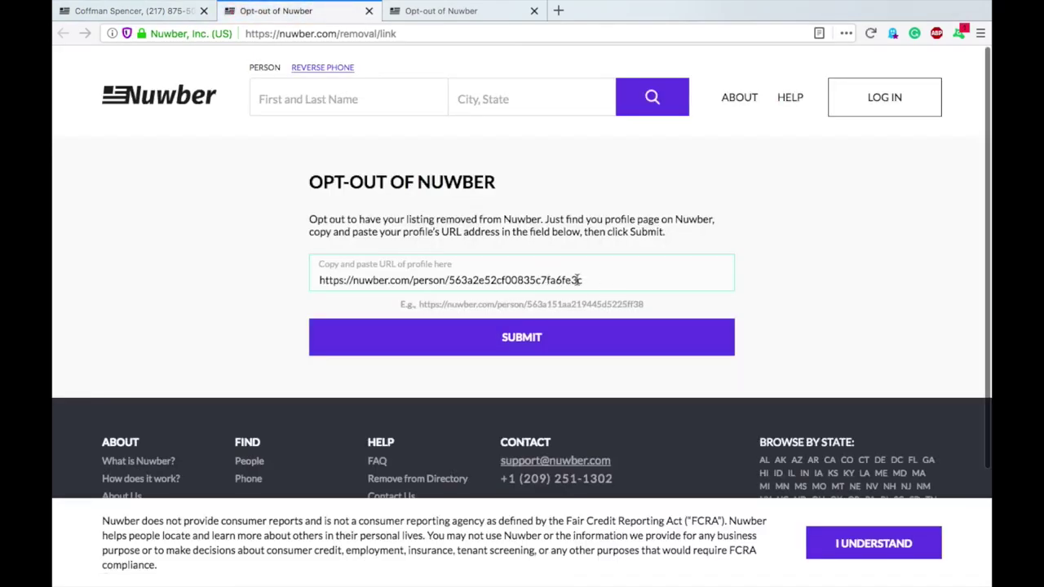
{"action": "triple_click", "coordinate": [356, 281]}
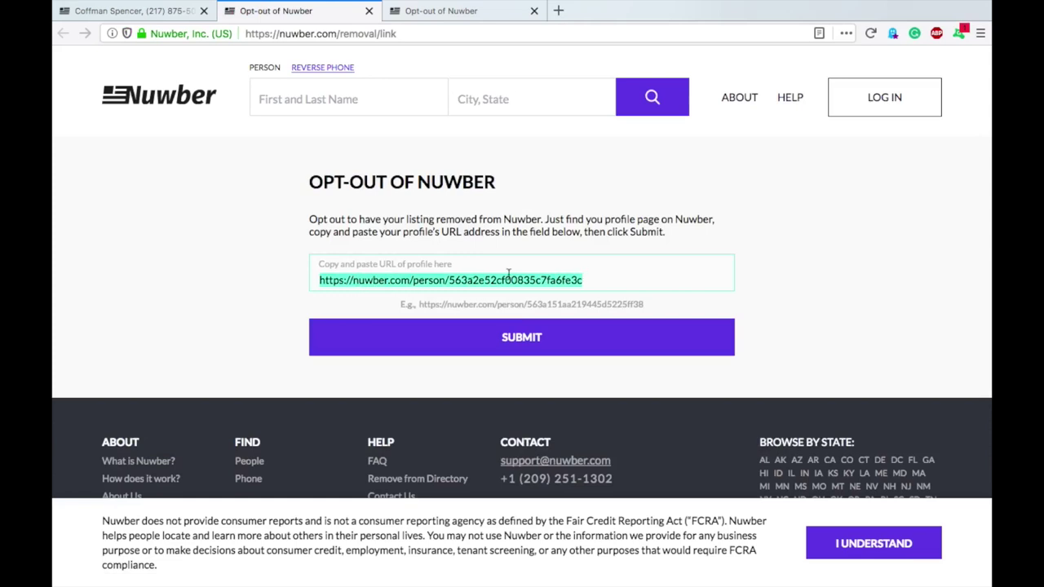
Paste the listing's profile page address into the opt-out form and submit it
{"action": "left_click", "coordinate": [163, 15]}
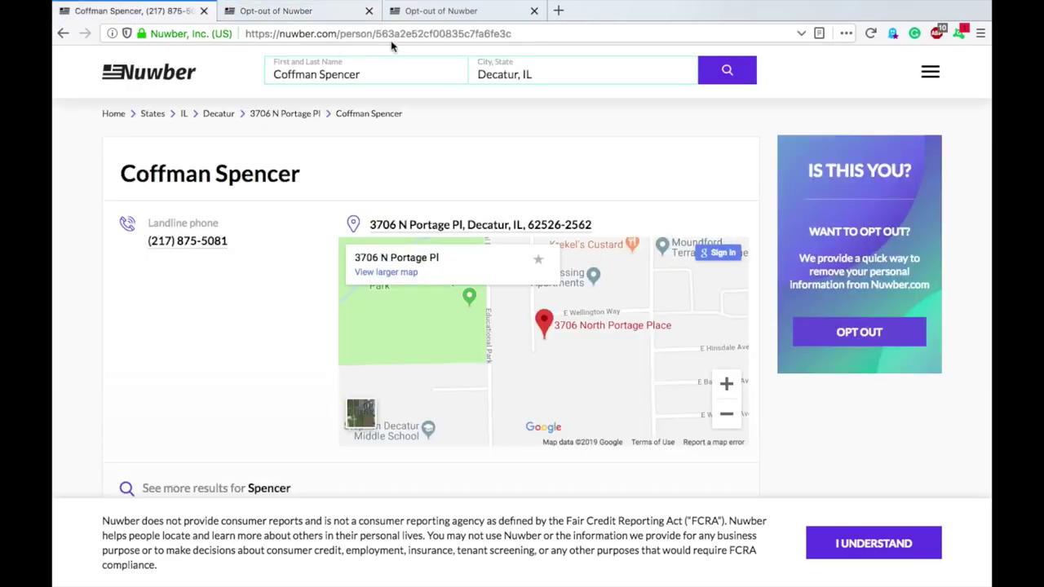
{"action": "left_click", "coordinate": [366, 36]}
{"action": "key", "text": "super+c"}
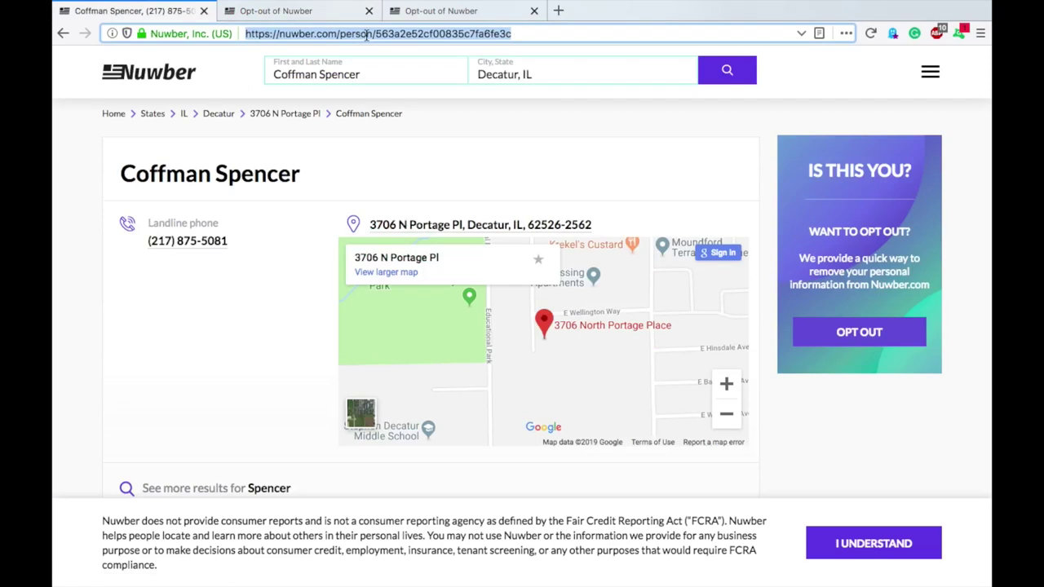
{"action": "left_click", "coordinate": [422, 14]}
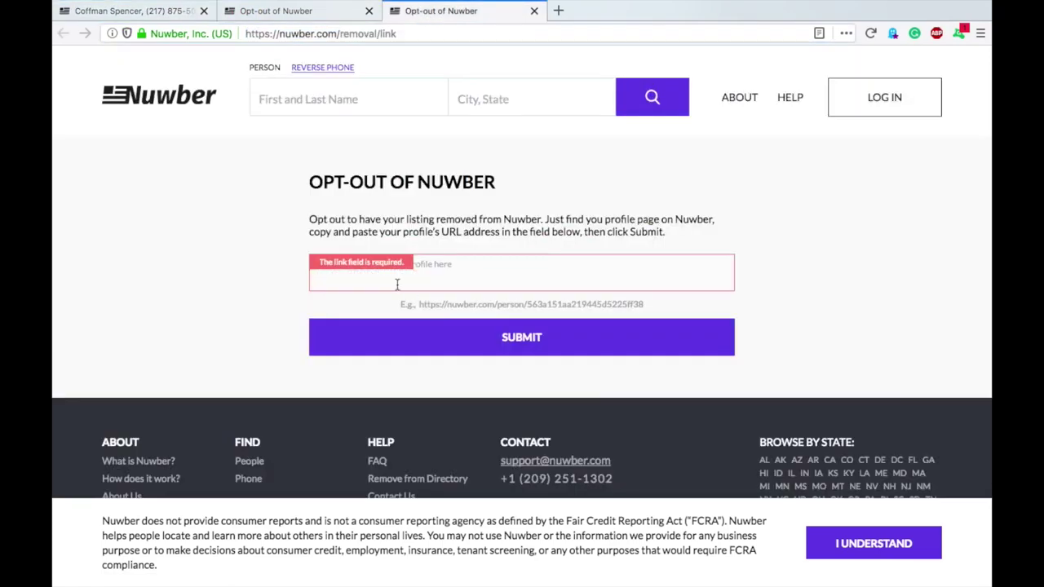
{"action": "key", "text": "super+v"}
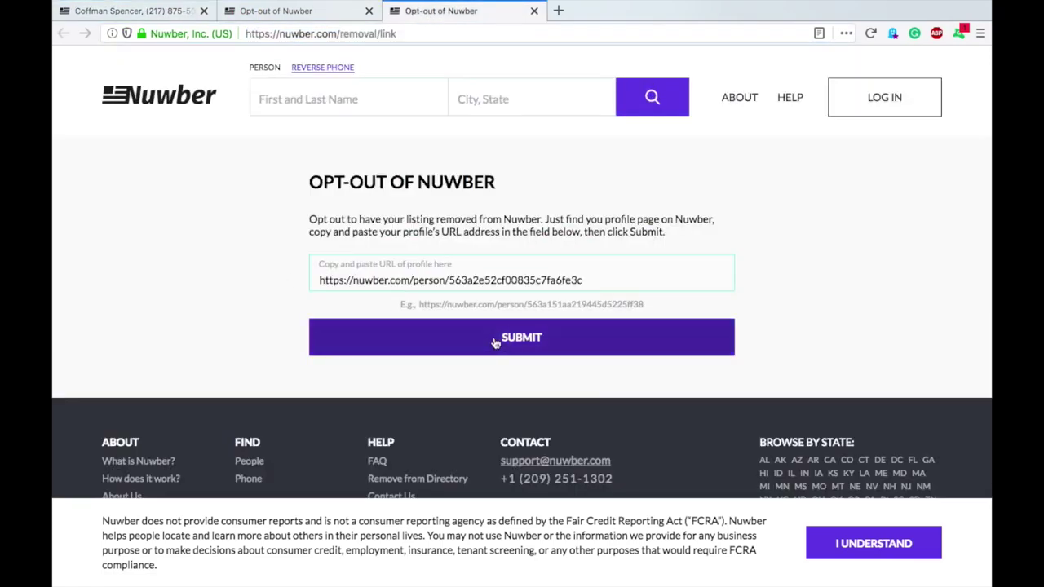
{"action": "left_click", "coordinate": [520, 338]}
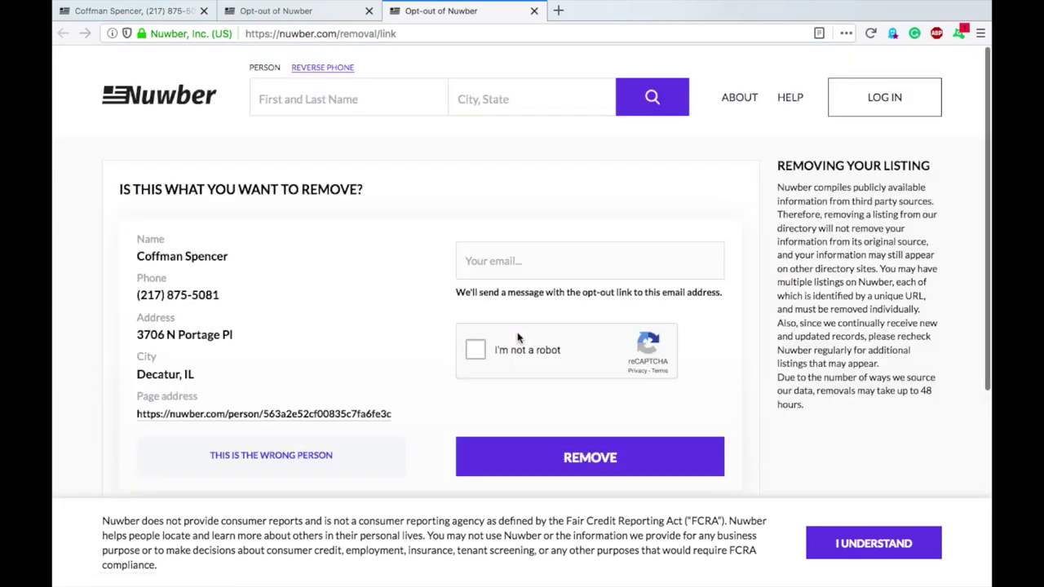
Enter a contact email address in Your email and tick 'I'm not a robot'
{"action": "scroll", "coordinate": [502, 262], "scroll_direction": "down", "scroll_amount": 1}
{"action": "left_click", "coordinate": [576, 237]}
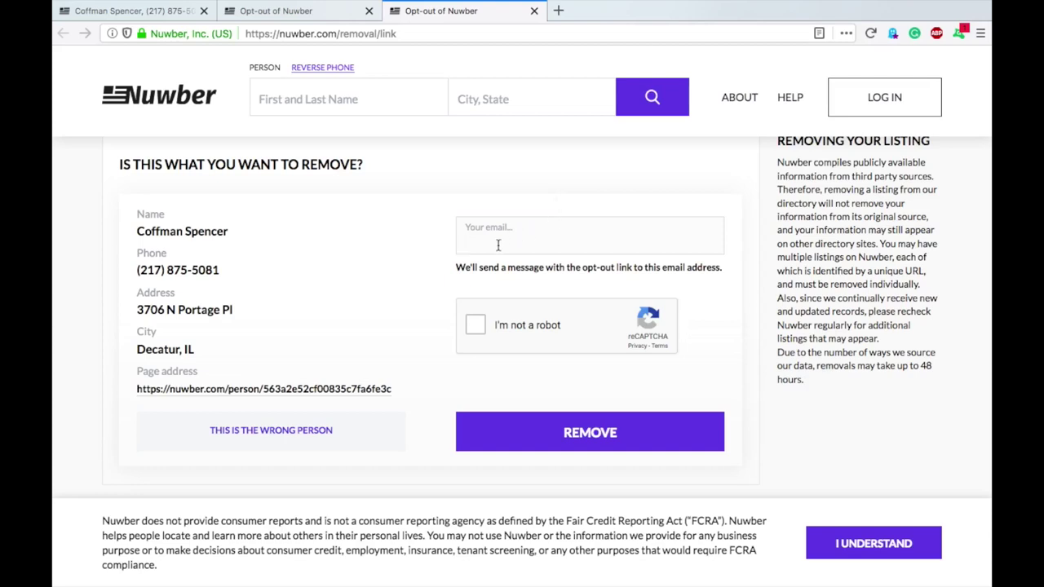
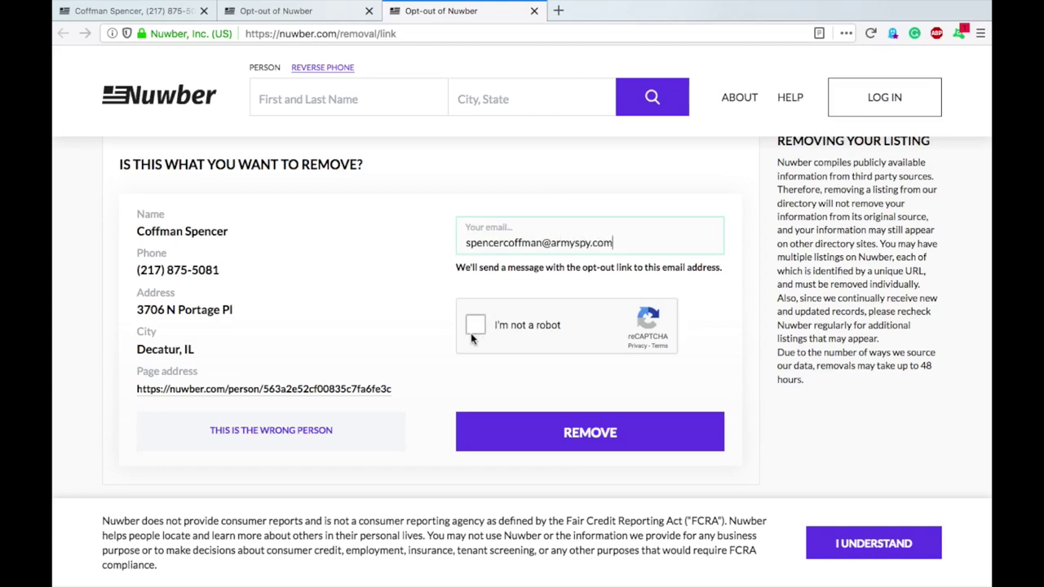
{"action": "left_click", "coordinate": [472, 331]}
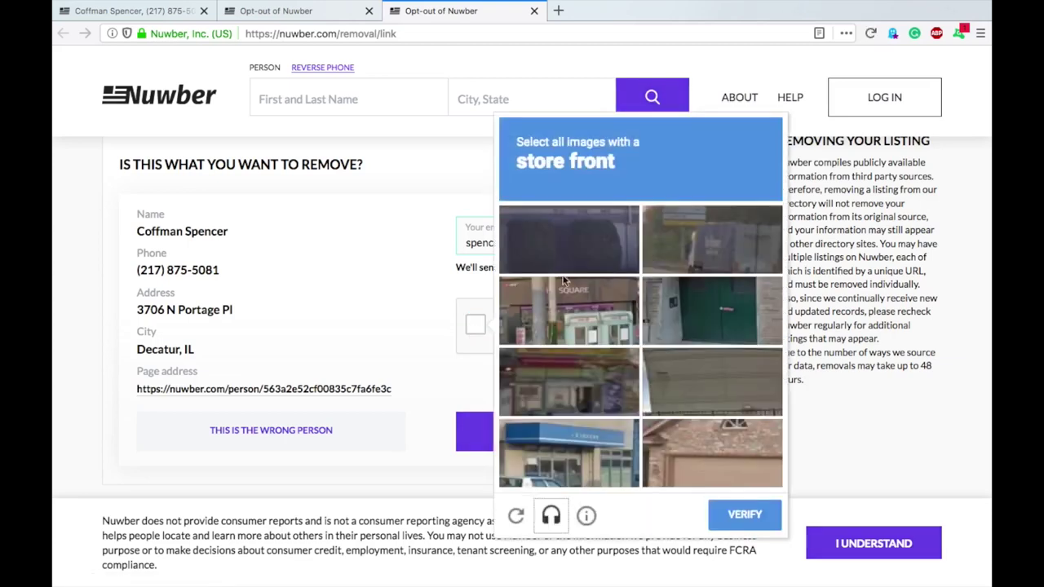
Pass the store-front image challenge and send the removal request
{"action": "left_click", "coordinate": [603, 284]}
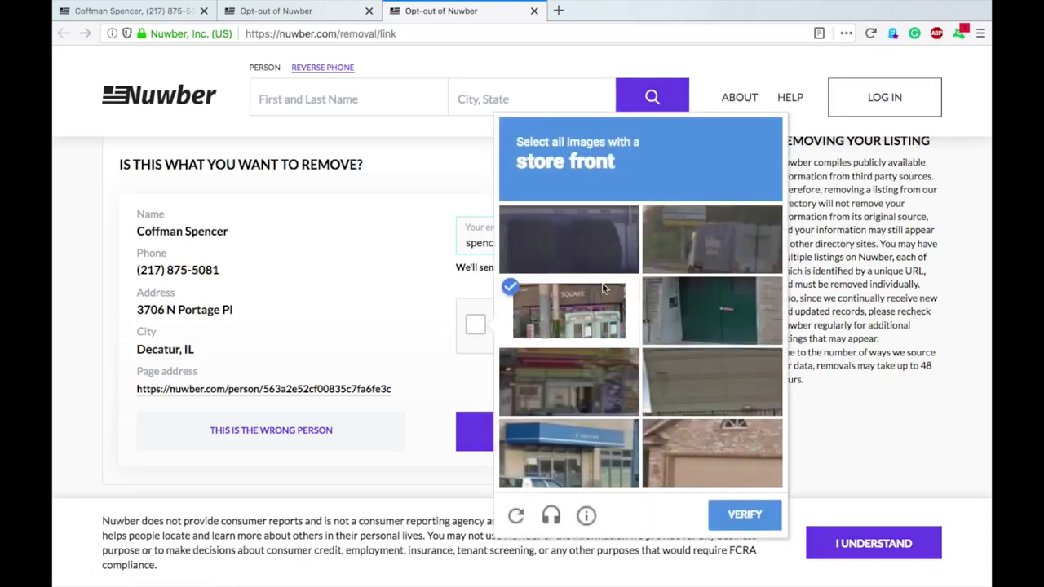
{"action": "left_click", "coordinate": [574, 441]}
{"action": "left_click", "coordinate": [597, 396]}
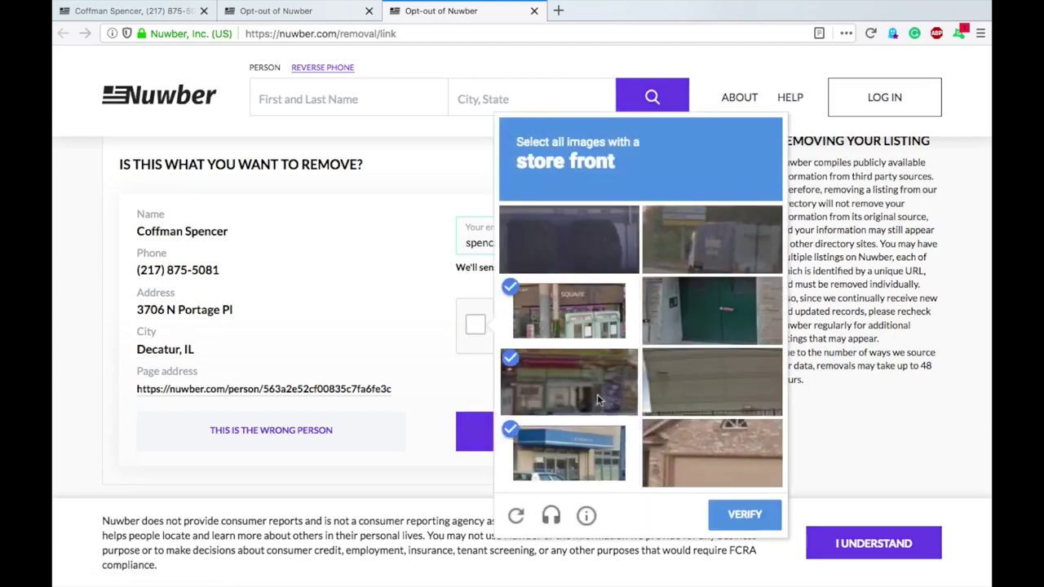
{"action": "left_click", "coordinate": [747, 521]}
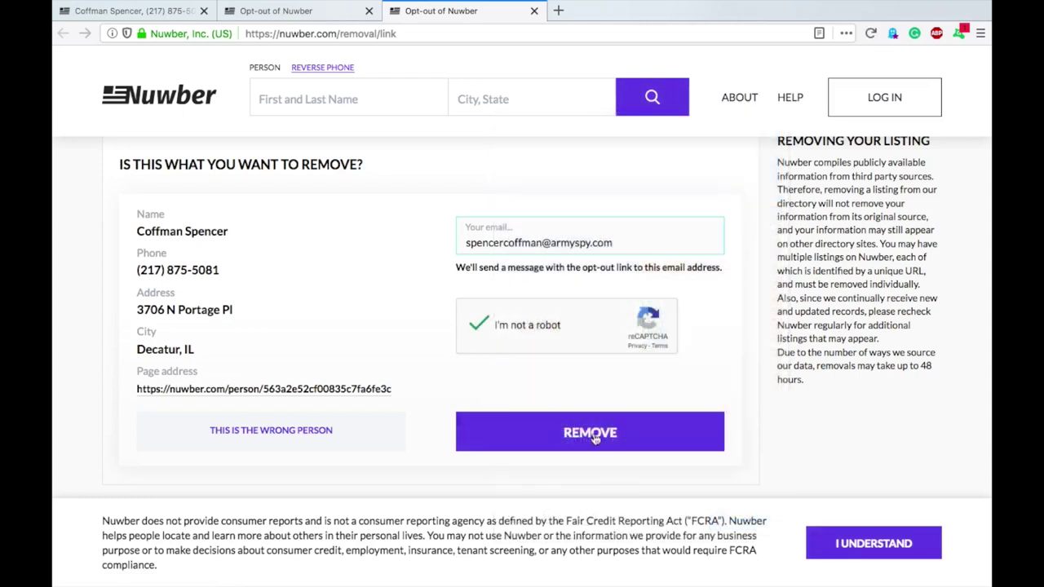
{"action": "left_click", "coordinate": [609, 440]}
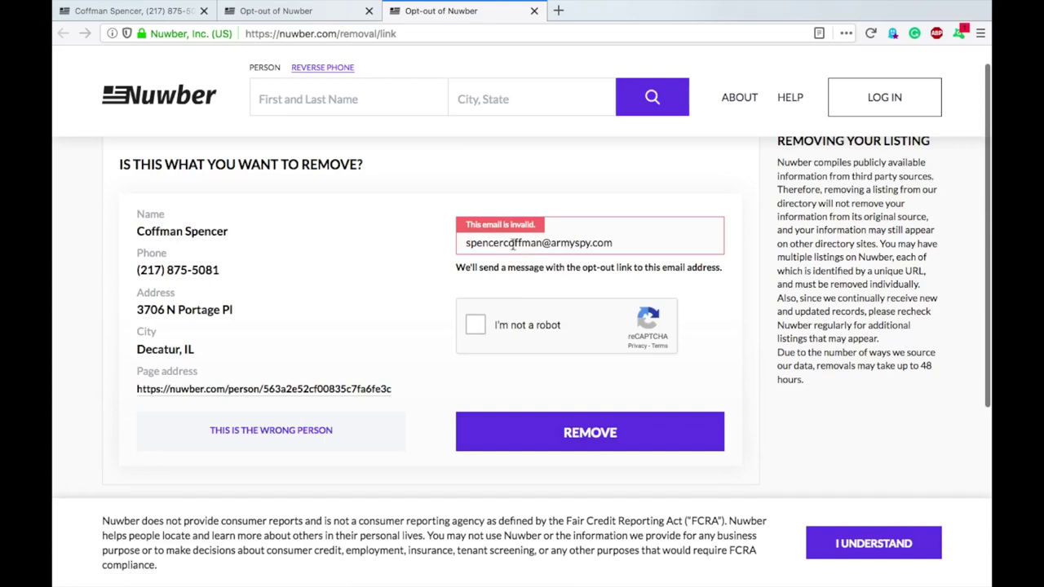
Add a period to the email, pass the taxi image challenge, and resend the request
{"action": "left_click", "coordinate": [503, 242]}
{"action": "type", "text": "."}
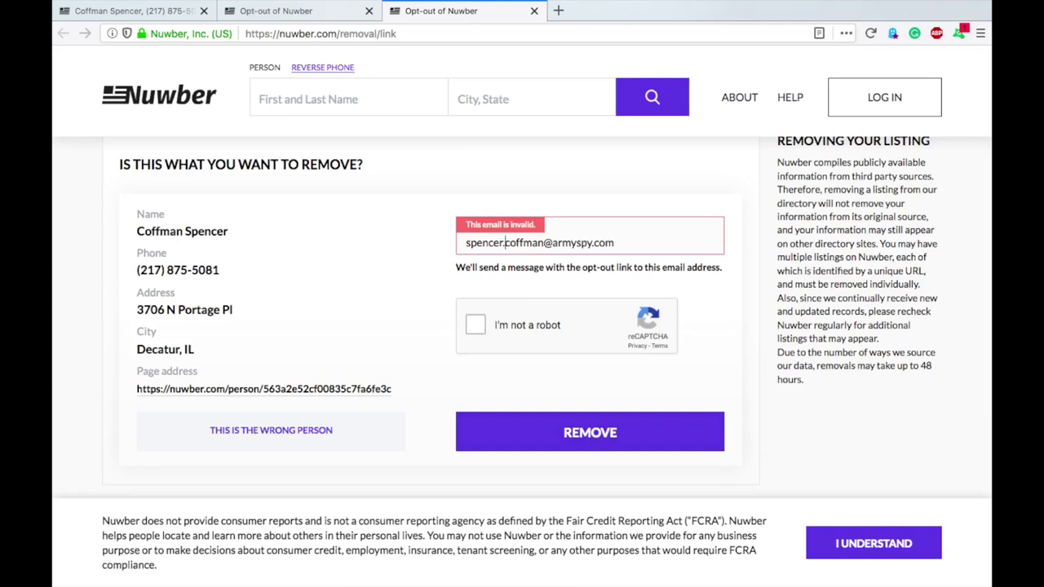
{"action": "left_click", "coordinate": [476, 329]}
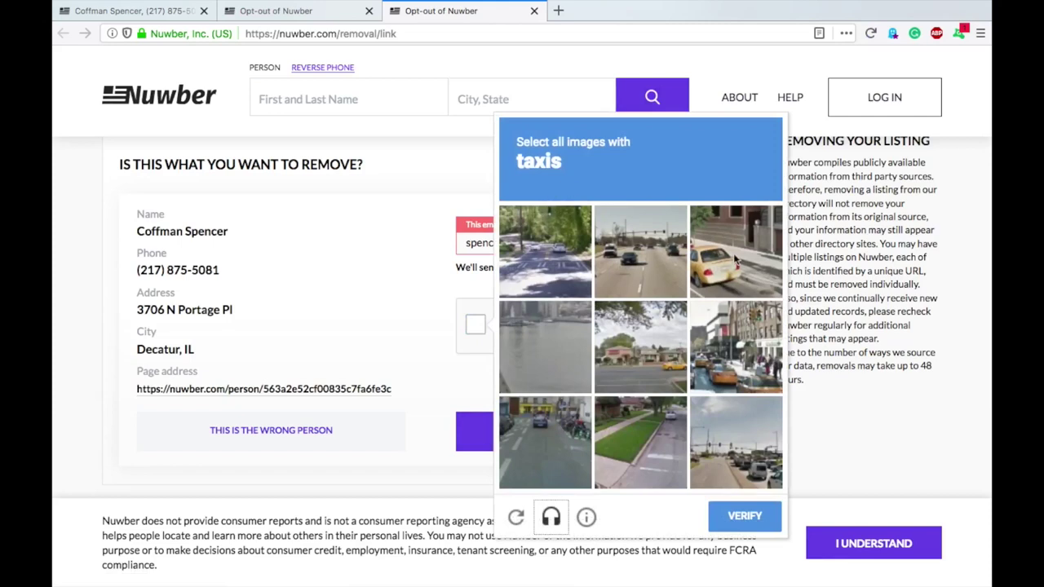
{"action": "left_click", "coordinate": [736, 259]}
{"action": "left_click", "coordinate": [739, 338]}
{"action": "left_click", "coordinate": [666, 330]}
{"action": "left_click", "coordinate": [560, 412]}
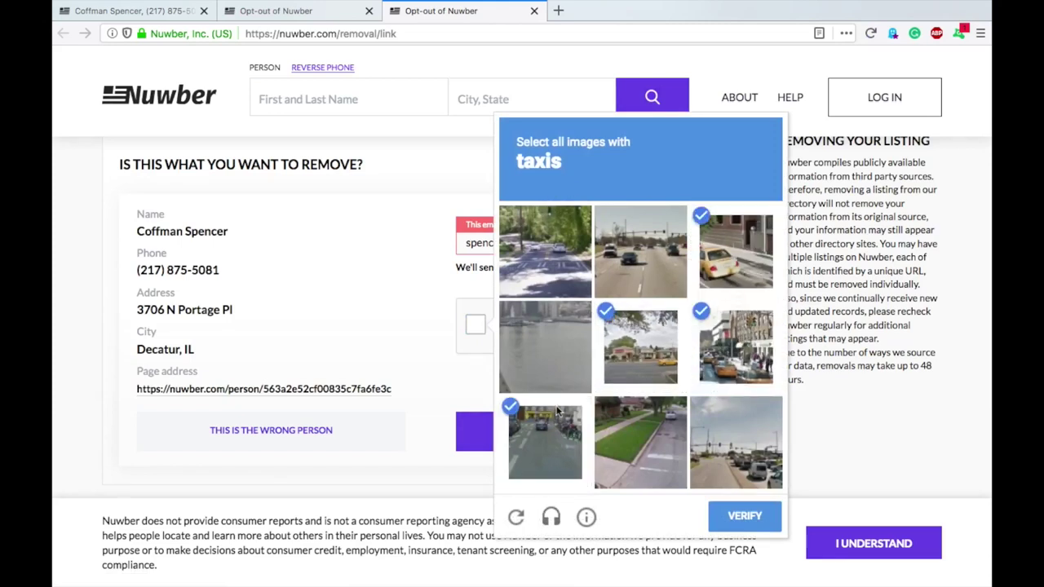
{"action": "left_click", "coordinate": [752, 468]}
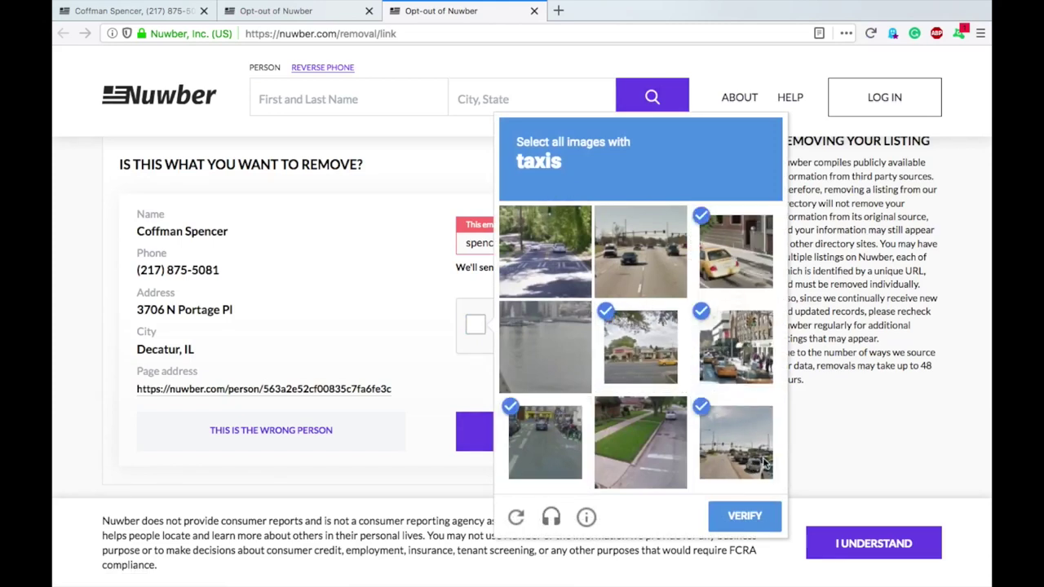
{"action": "left_click", "coordinate": [764, 463]}
{"action": "left_click", "coordinate": [568, 433]}
{"action": "left_click", "coordinate": [742, 518]}
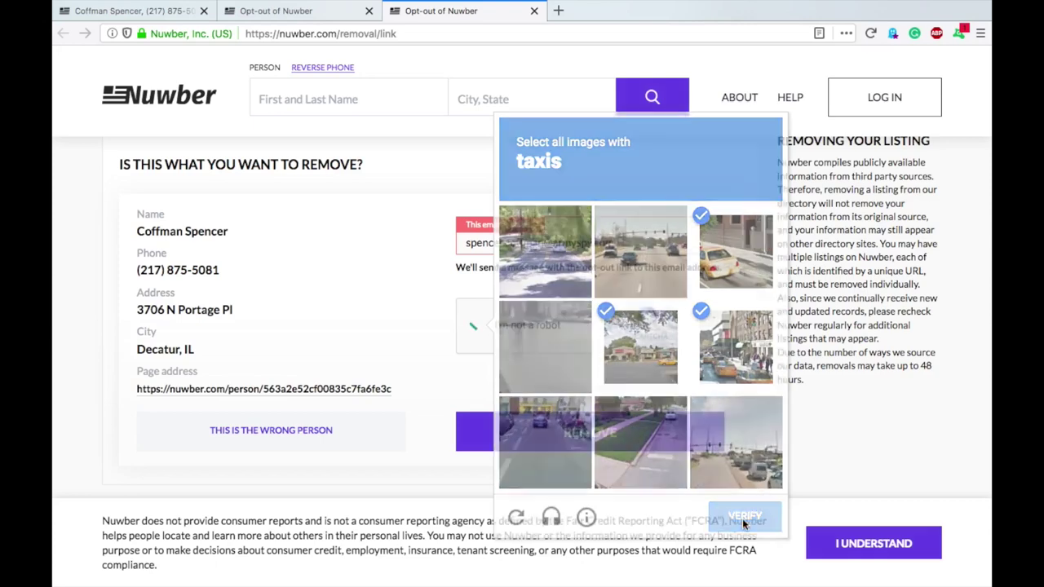
{"action": "left_click", "coordinate": [586, 432]}
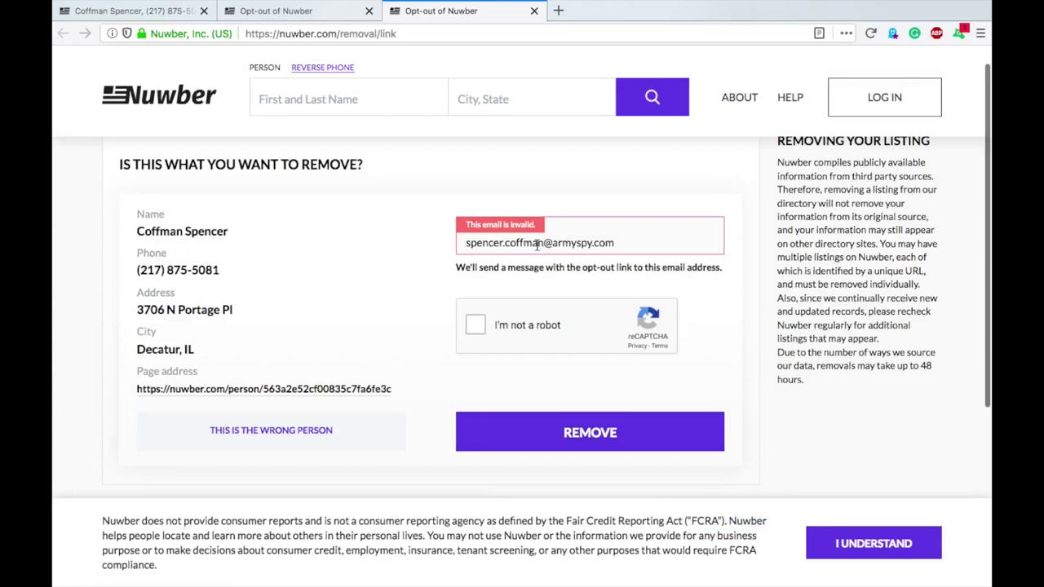
Clear the rejected email address from the email field
{"action": "double_click", "coordinate": [573, 243]}
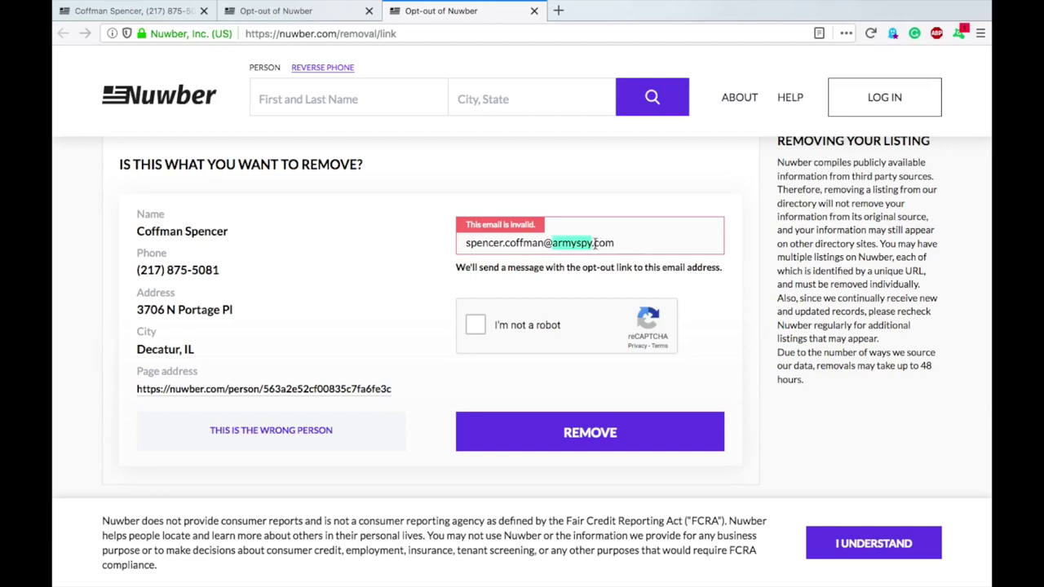
{"action": "triple_click", "coordinate": [603, 243]}
{"action": "key", "text": "BackSpace"}
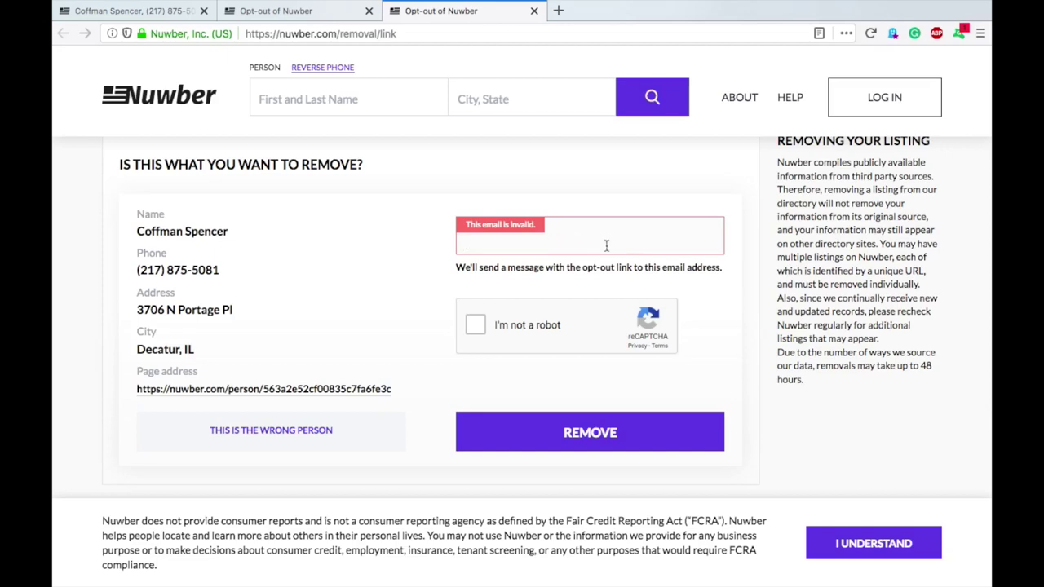